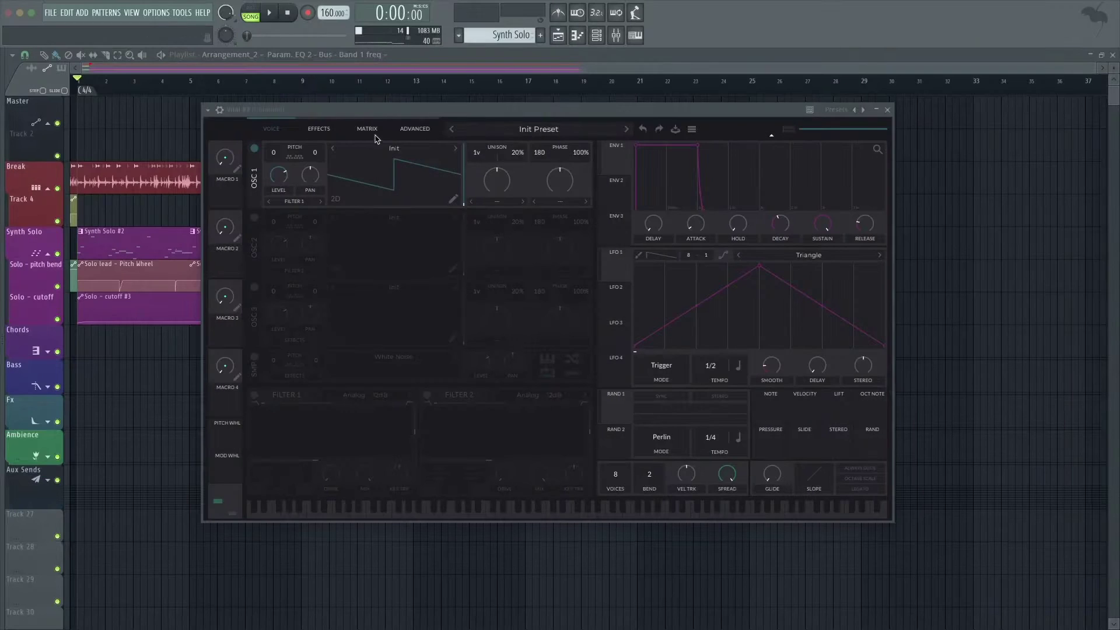
- Load the Pulse Width wavetable into oscillator 1
left_click(389, 149)
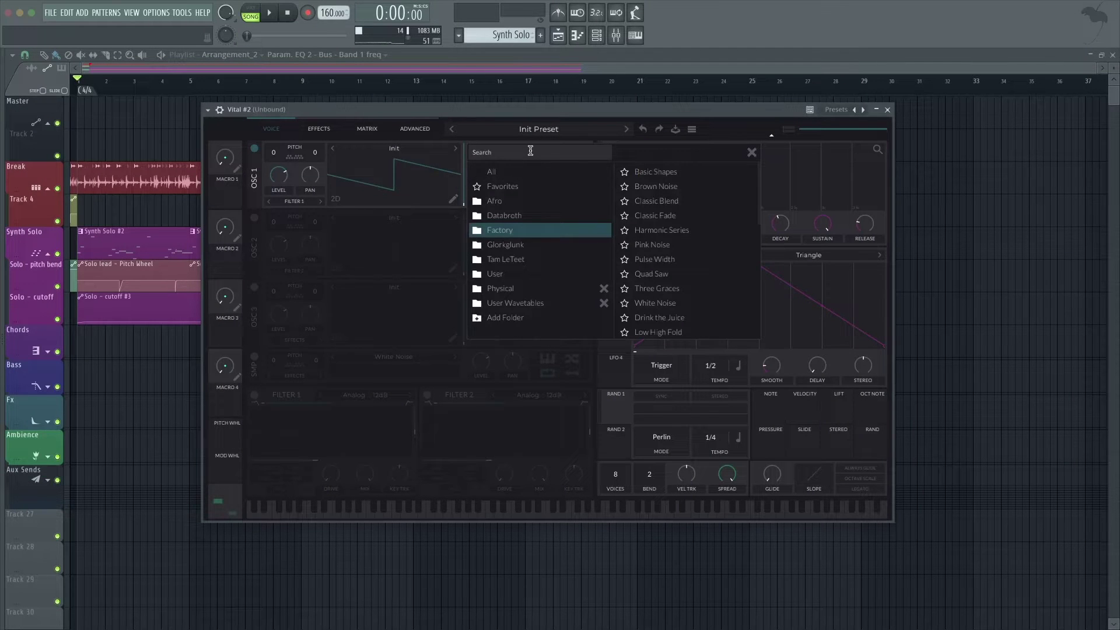
left_click(531, 150)
type("pulse")
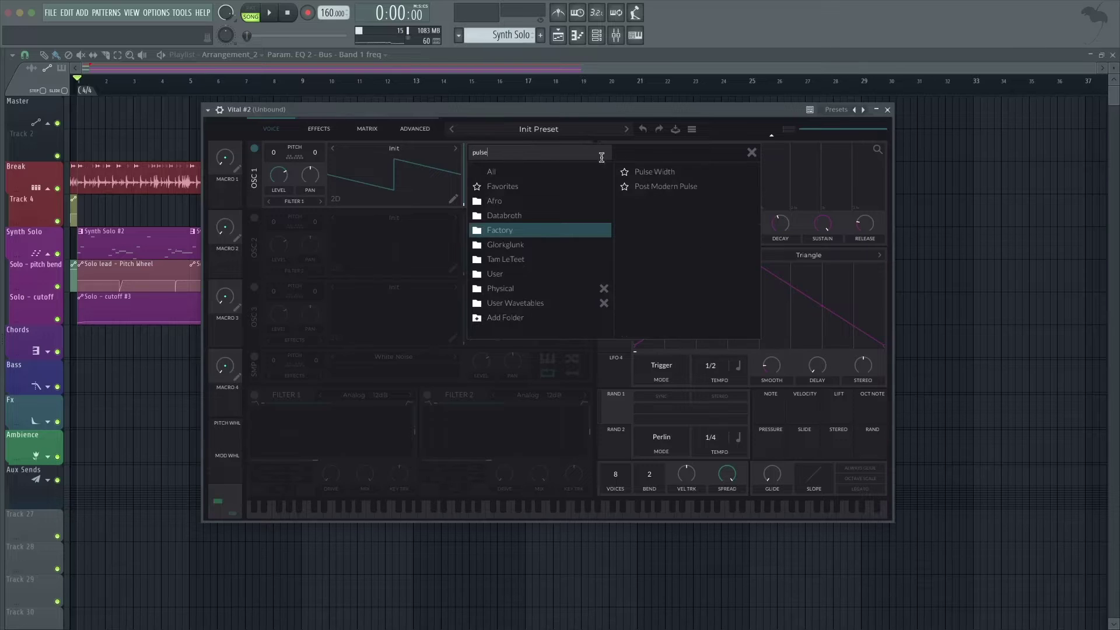
left_click(653, 171)
left_click(751, 152)
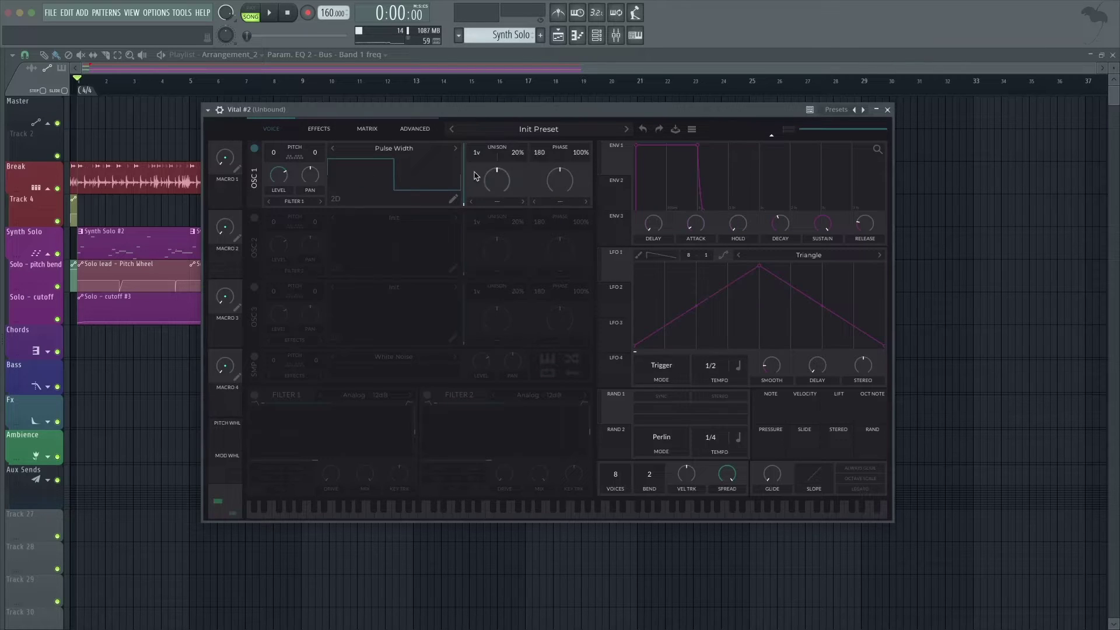
- Shift oscillator 1's wave frame to narrow the pulse and set its unison to 15 voices with 1% detune
left_click_drag(464, 202, 466, 194)
left_click_drag(480, 125, 478, 92)
scroll(516, 155, "down", 2)
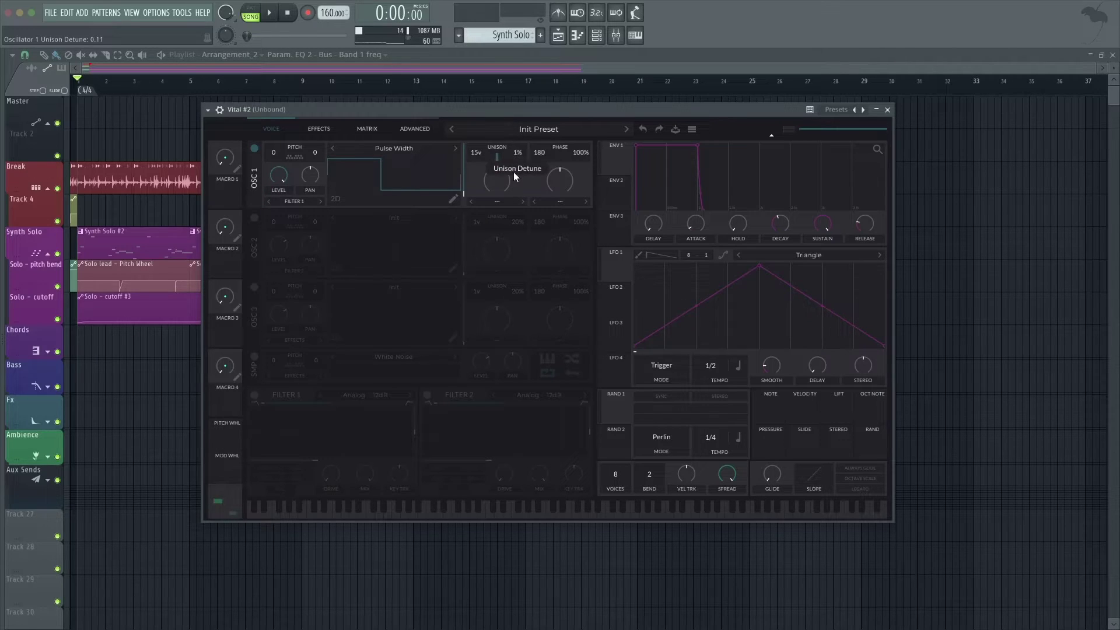
right_click(500, 158)
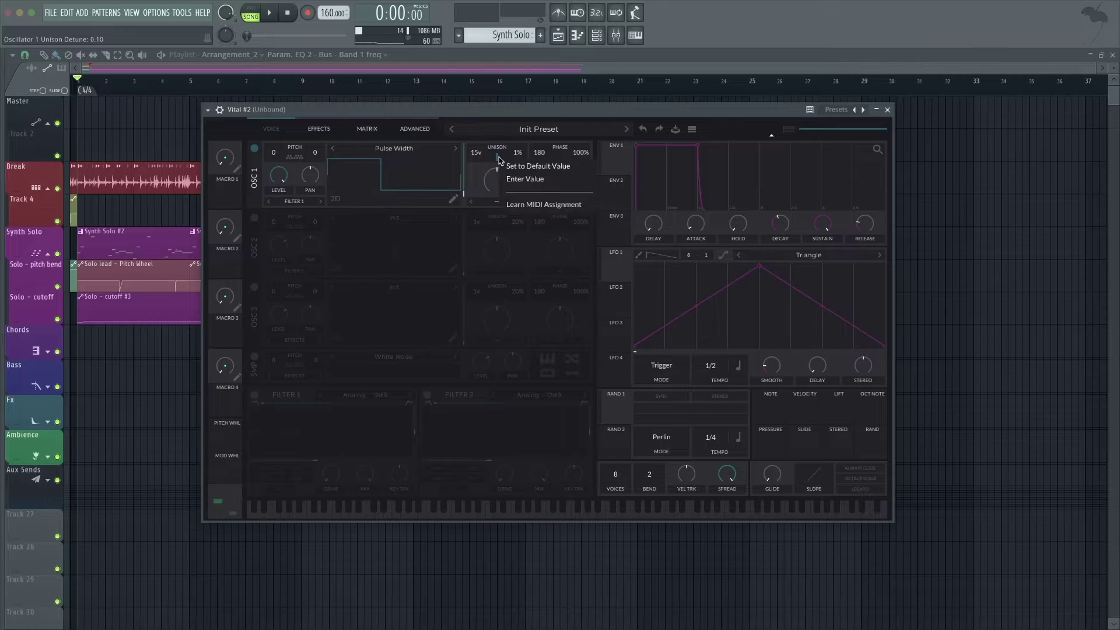
left_click(509, 179)
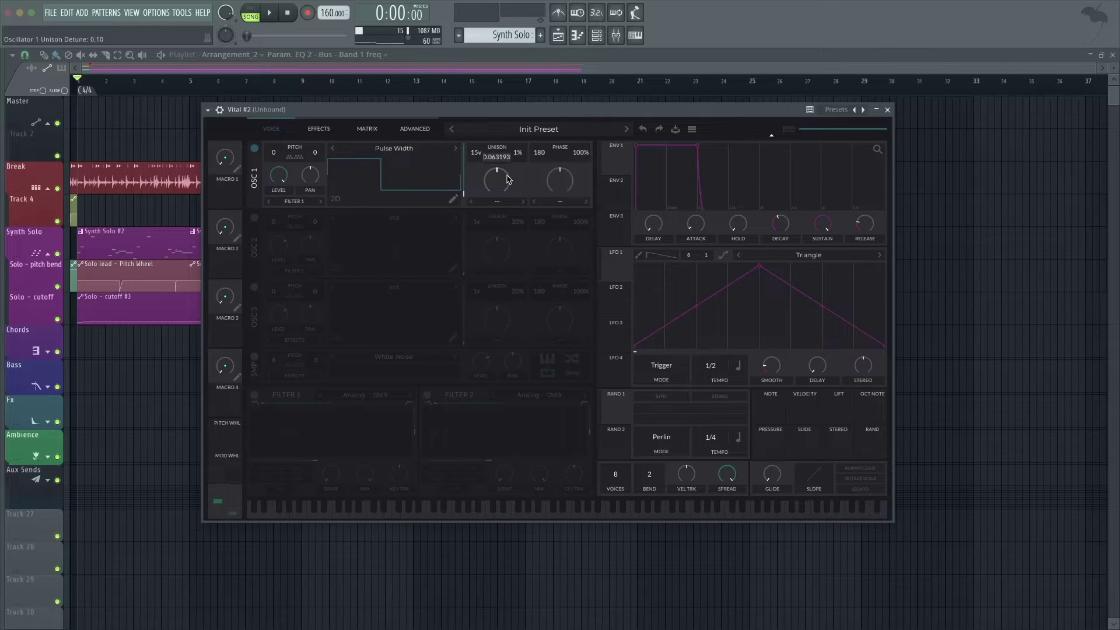
type("0")
key("Return")
- Enable oscillator 2 and load the Basic Shapes wavetable into it
left_click(254, 219)
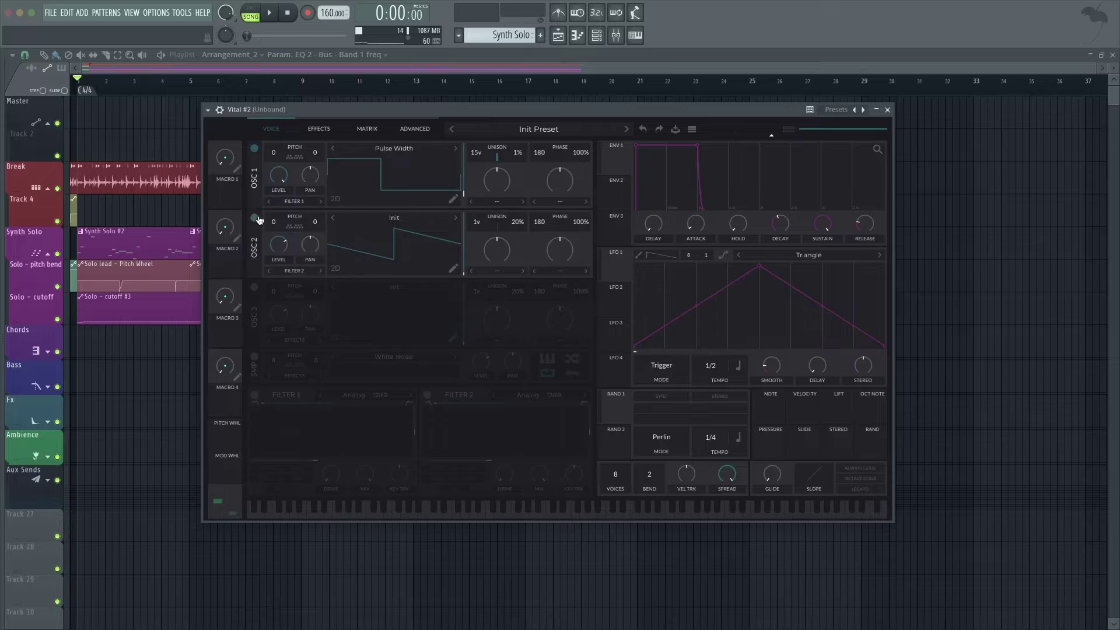
left_click(362, 220)
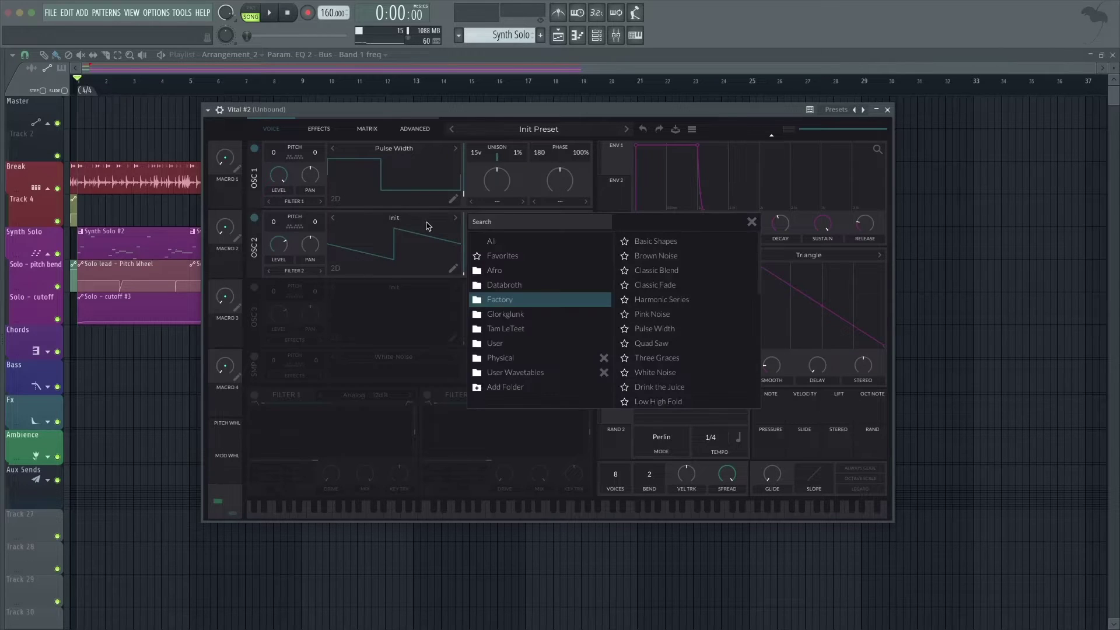
left_click(693, 236)
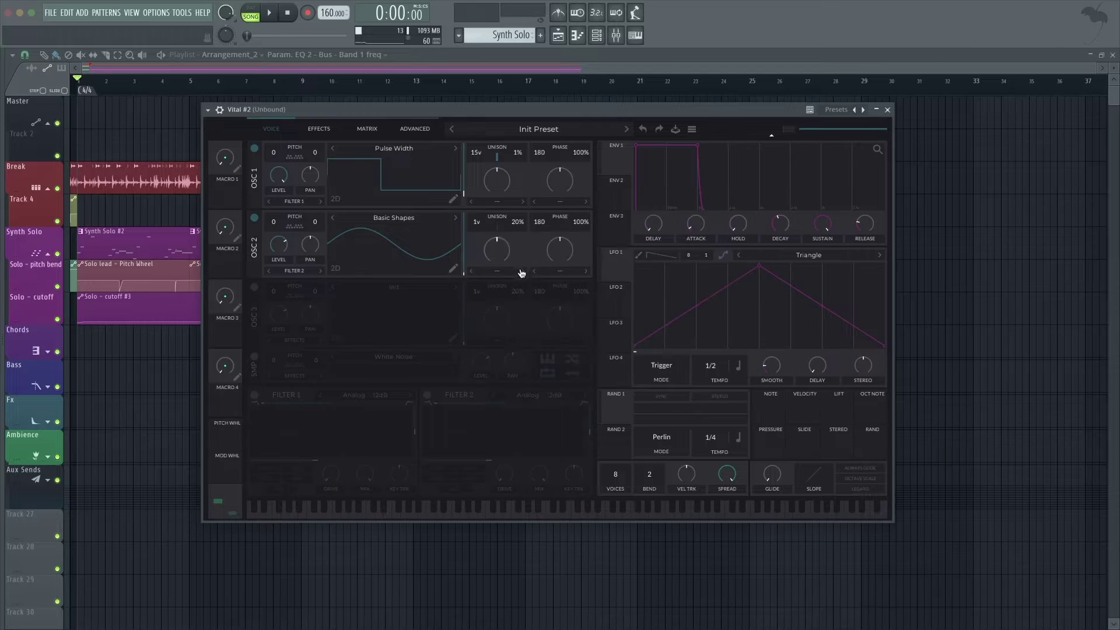
- Move oscillator 2's wave frame to a square at about 0.56 and apply Sync distortion at about 0.56
left_click_drag(470, 273, 469, 239)
left_click(553, 272)
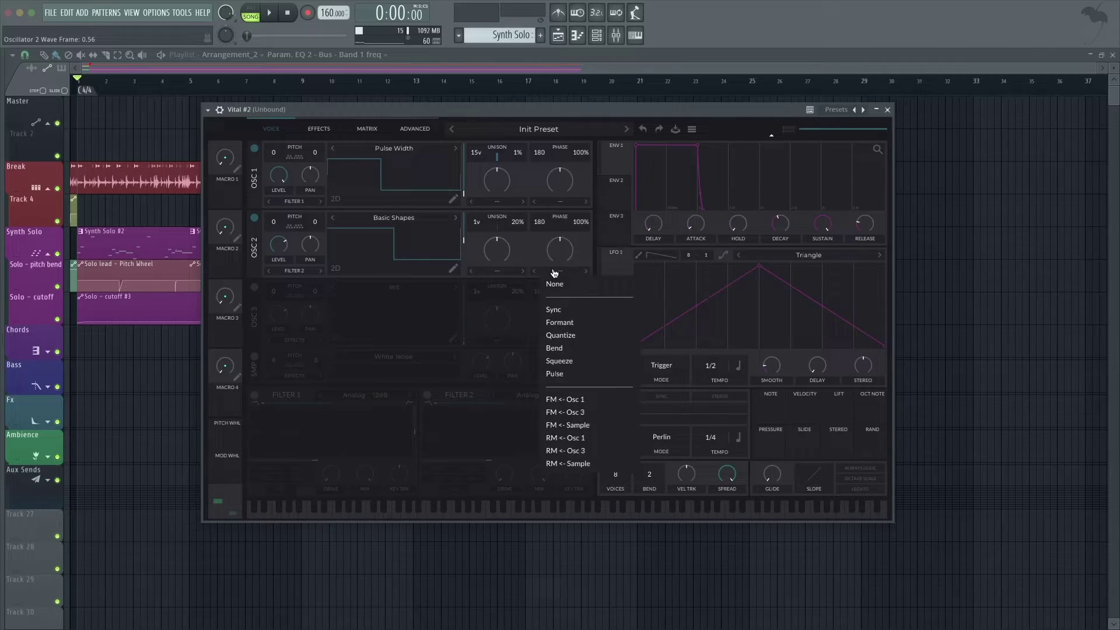
left_click(558, 309)
left_click_drag(560, 253, 560, 244)
- Enable oscillator 3 and set its unison to 2 voices with 9% detune
left_click(257, 287)
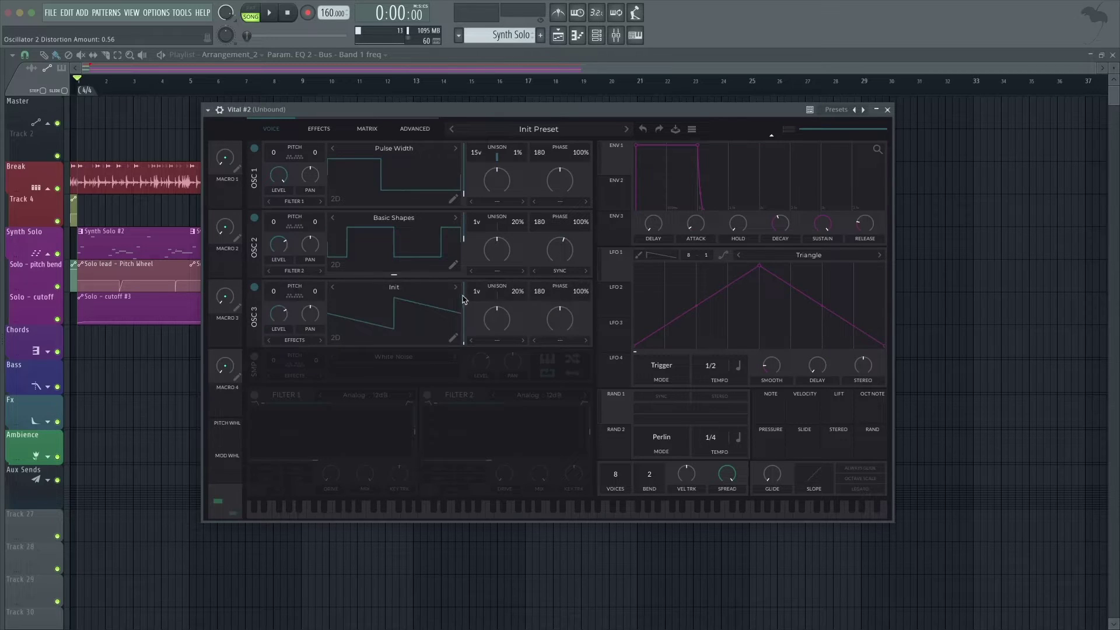
left_click_drag(477, 292, 518, 301)
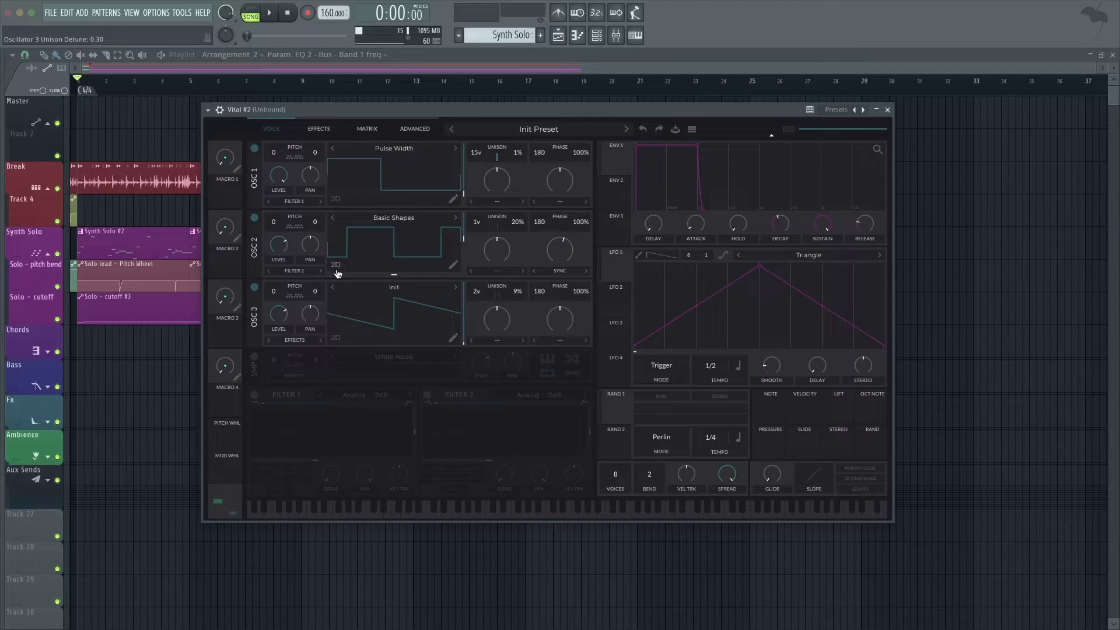
- Lower the levels of oscillators 2 and 3 to minimum and map Macro 2 to both levels
left_click(284, 244)
left_click_drag(281, 312, 264, 355)
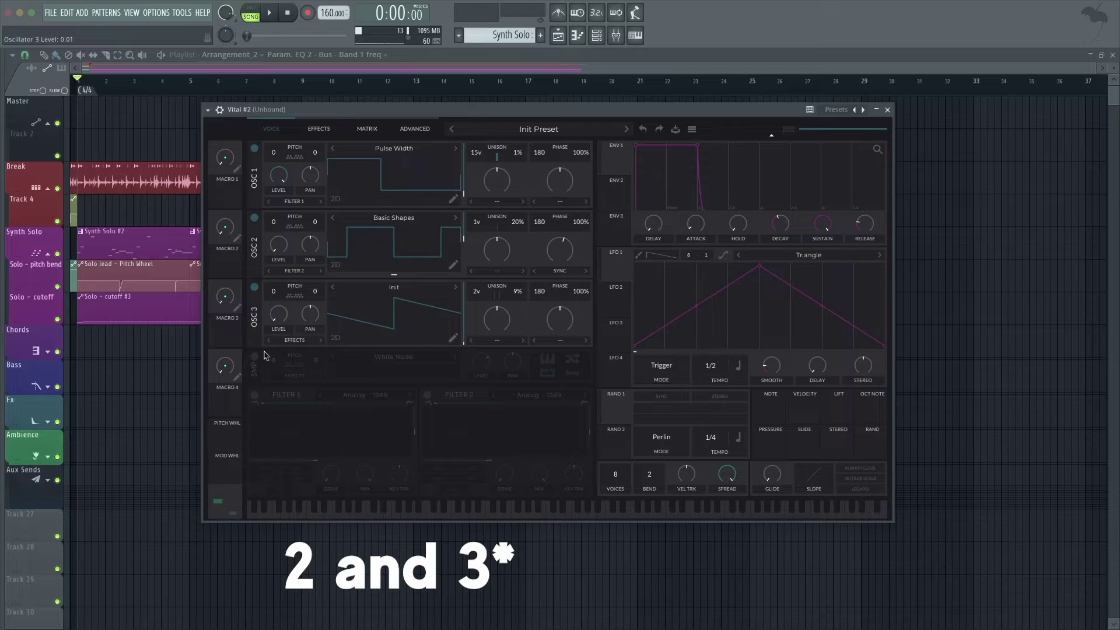
left_click_drag(225, 268, 273, 352)
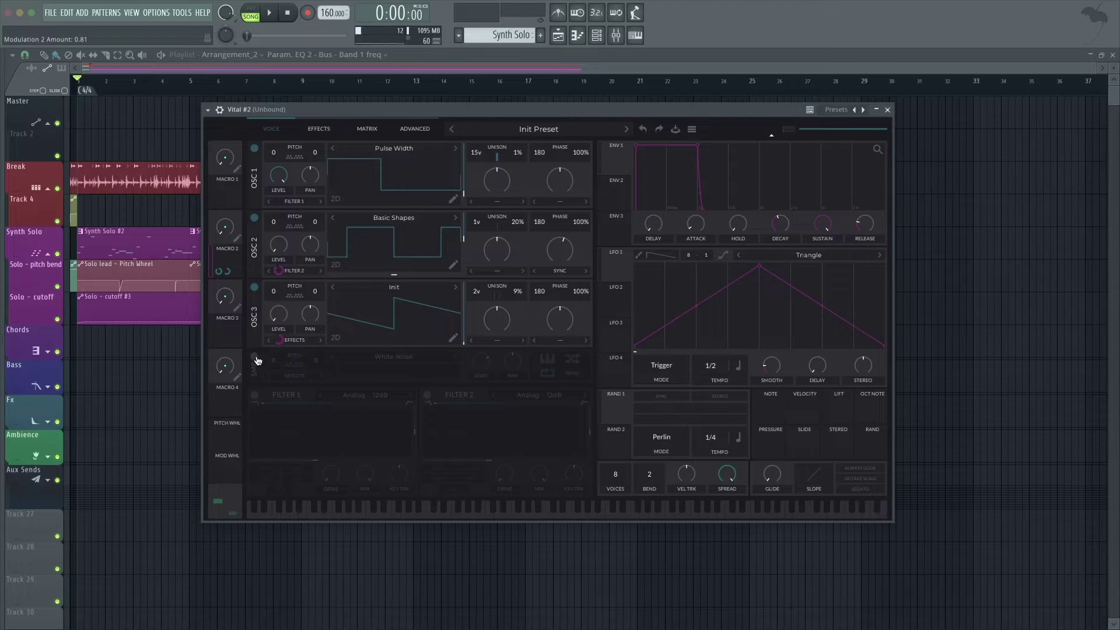
- Enable the sampler with White Noise and reduce its level to a low amount
left_click(256, 357)
right_click(273, 359)
left_click(285, 366)
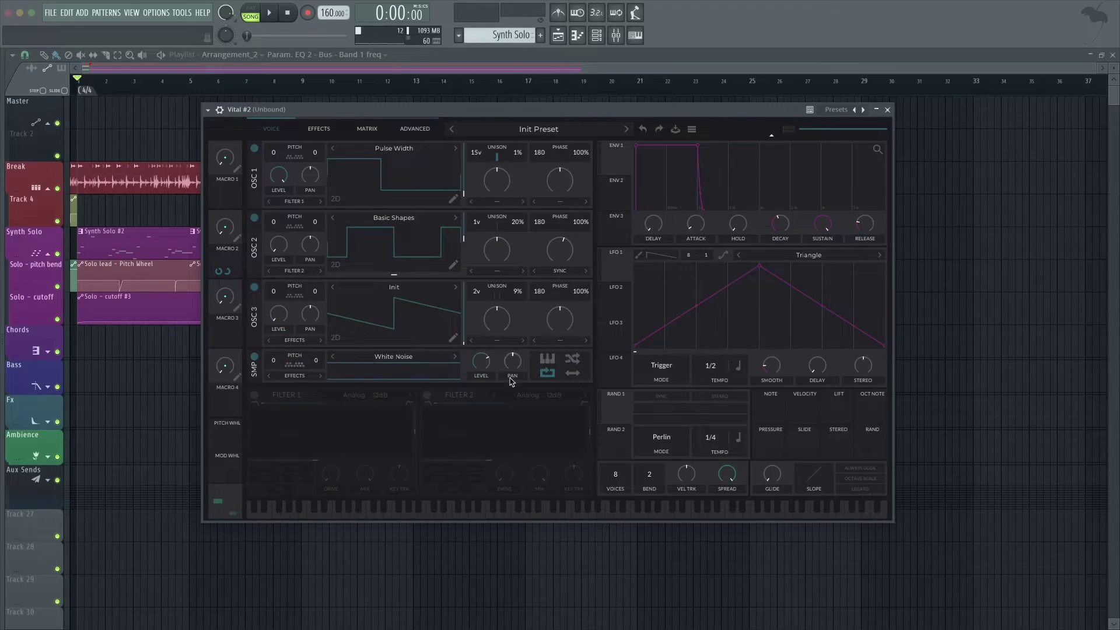
left_click_drag(484, 363, 481, 368)
left_click_drag(472, 384, 470, 384)
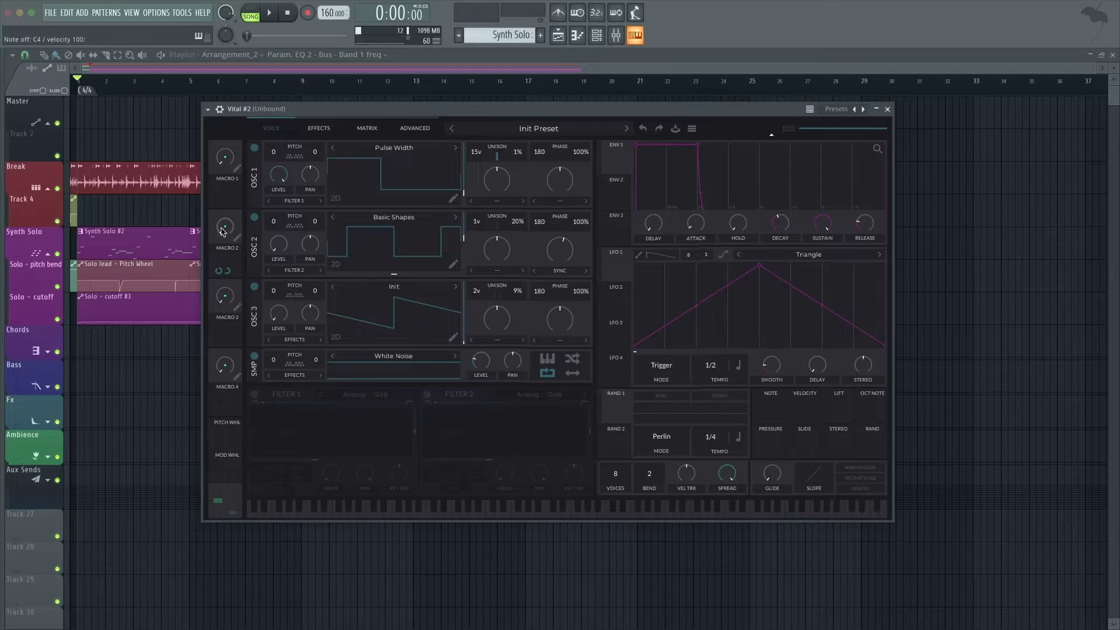
- Raise Macro 2 to maximum and play a note to audition the layered oscillators
left_click_drag(225, 227, 231, 159)
key("z")
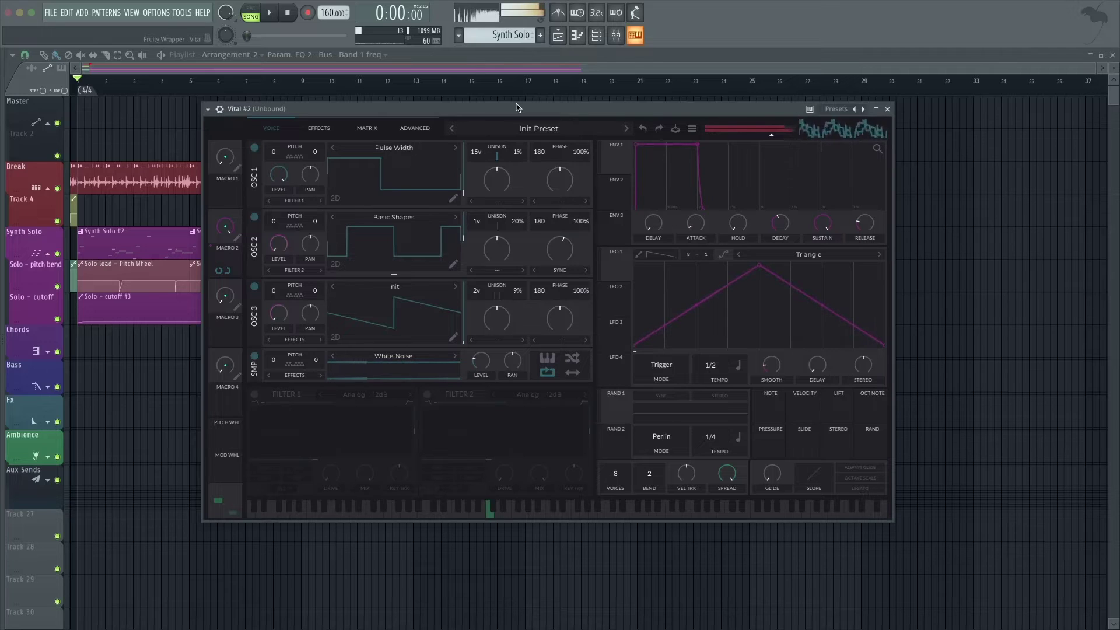
- Modulate oscillator 2's sync amount with LFO 1, setting the LFO to Sync mode at a 2/1 tempo
left_click_drag(615, 267, 561, 283)
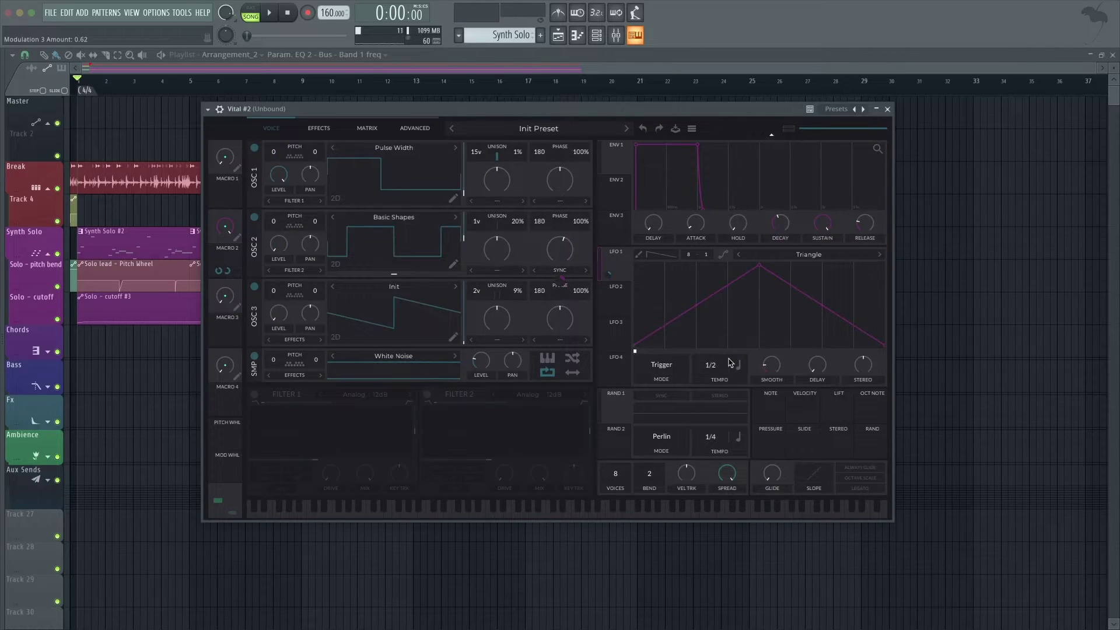
scroll(722, 371, "up", 1)
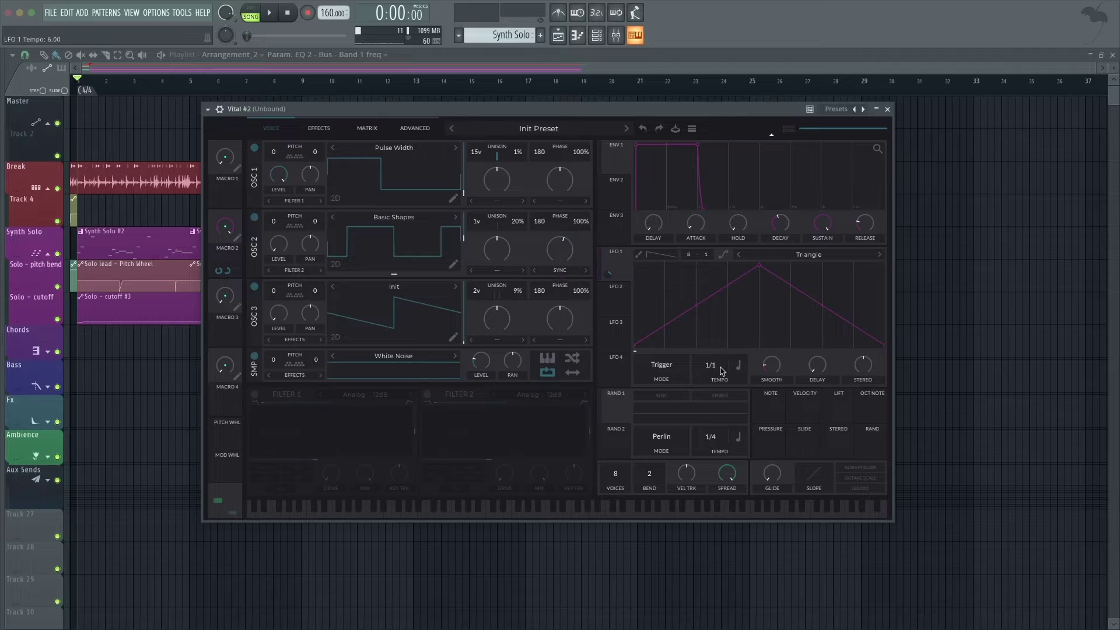
left_click(671, 368)
left_click(651, 398)
key("z")
- Enable Filter 1 with the Analog 24dB type and reset its drive to the default value
left_click(254, 394)
left_click(357, 394)
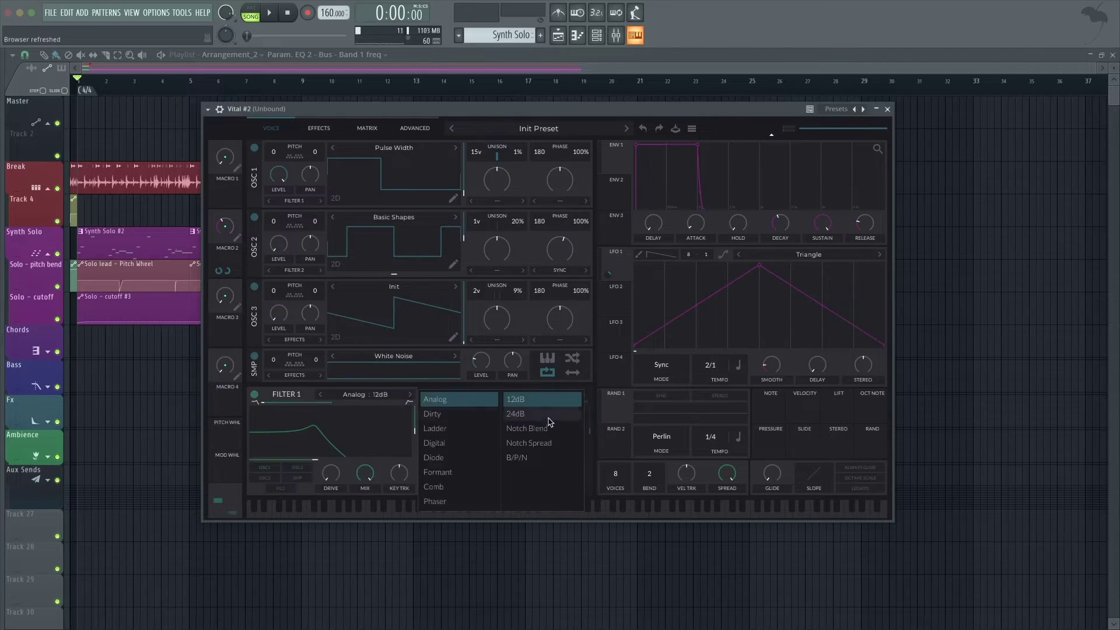
left_click(547, 414)
right_click(325, 472)
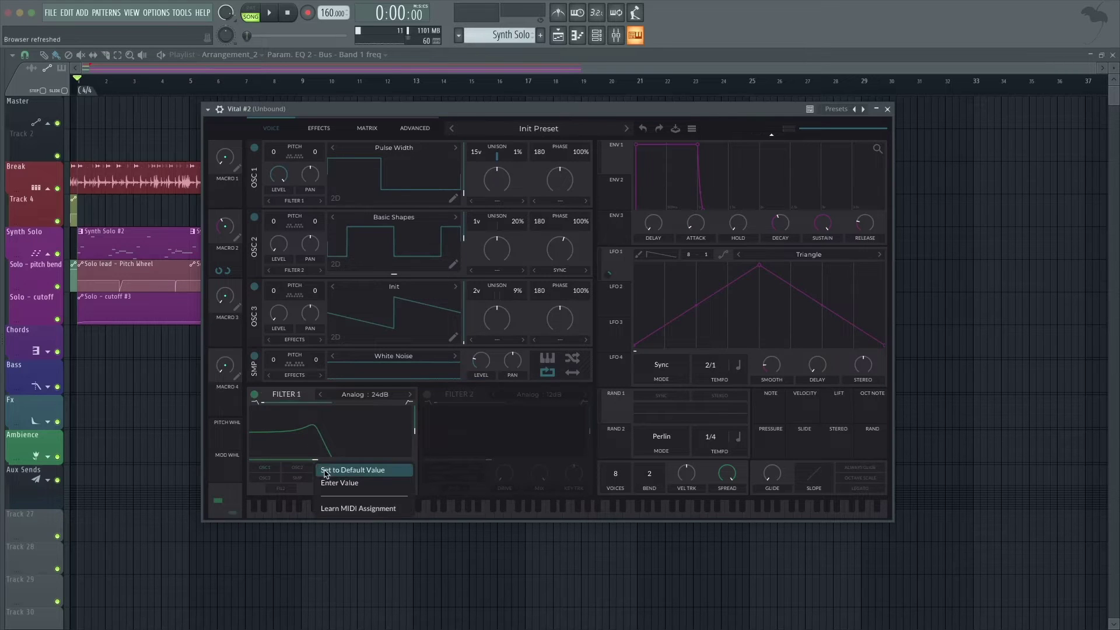
left_click(326, 472)
- Map Macro 1 to Filter 1's cutoff and route oscillators 2 and 3 and the sampler into Filter 1
left_click_drag(227, 194, 309, 426)
left_click(288, 475)
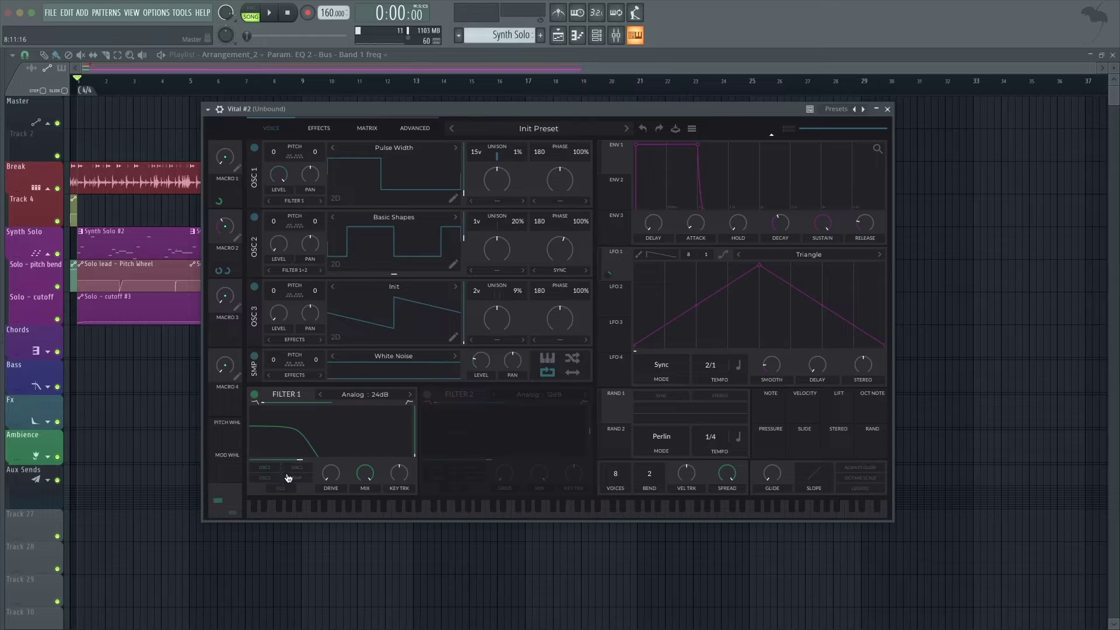
left_click(288, 478)
- Build an effects chain of compressor, delay, reverb and EQ, in that order
left_click(325, 130)
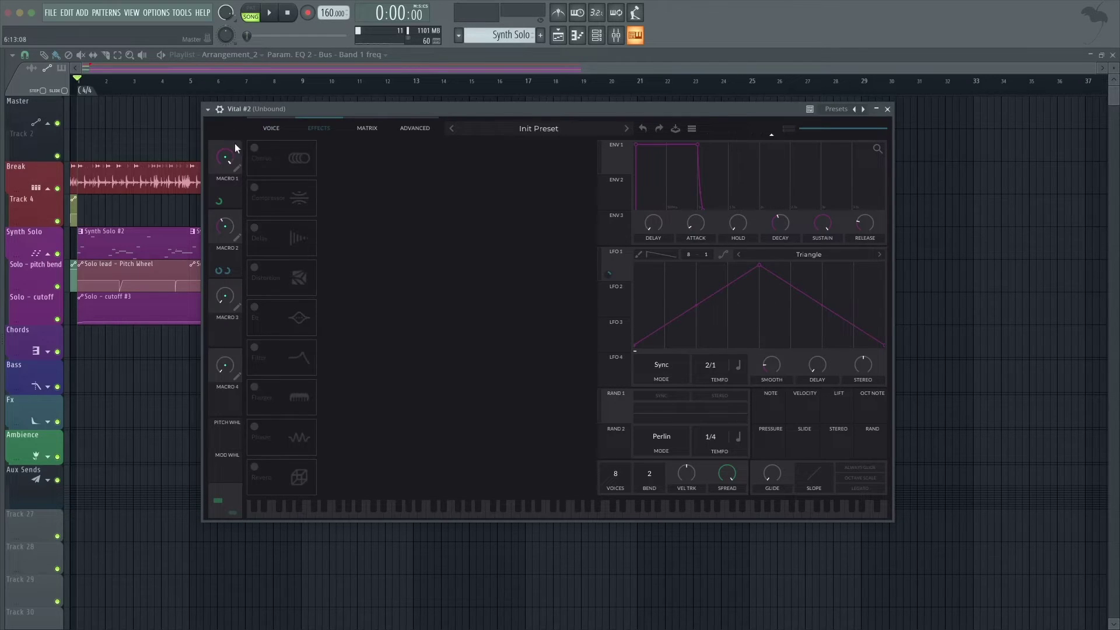
left_click(257, 191)
left_click(259, 233)
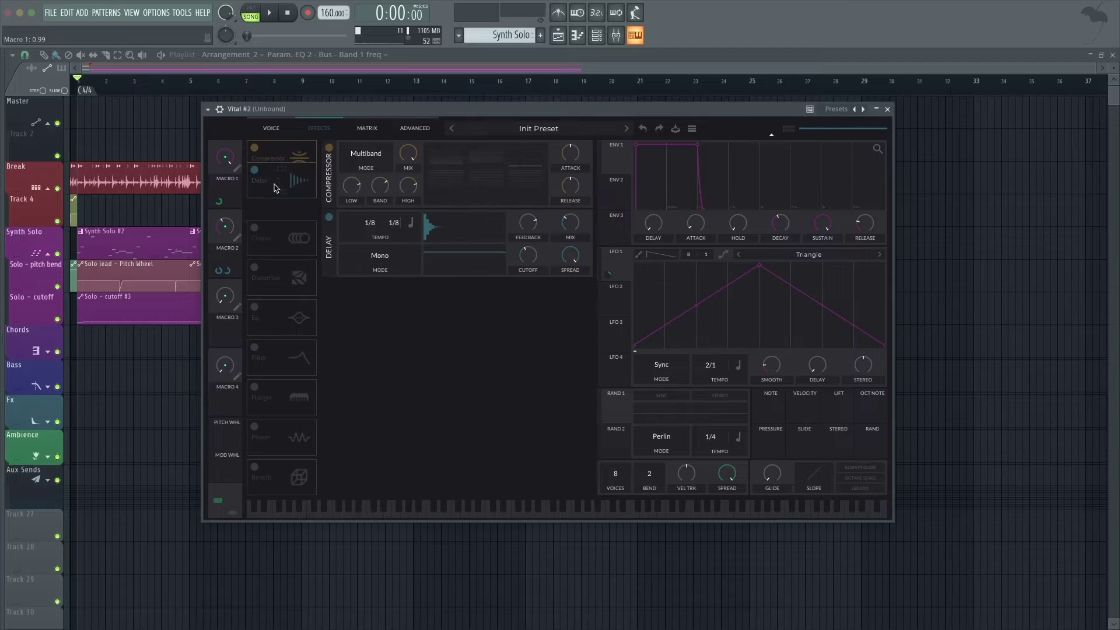
left_click(257, 460)
left_click(271, 358)
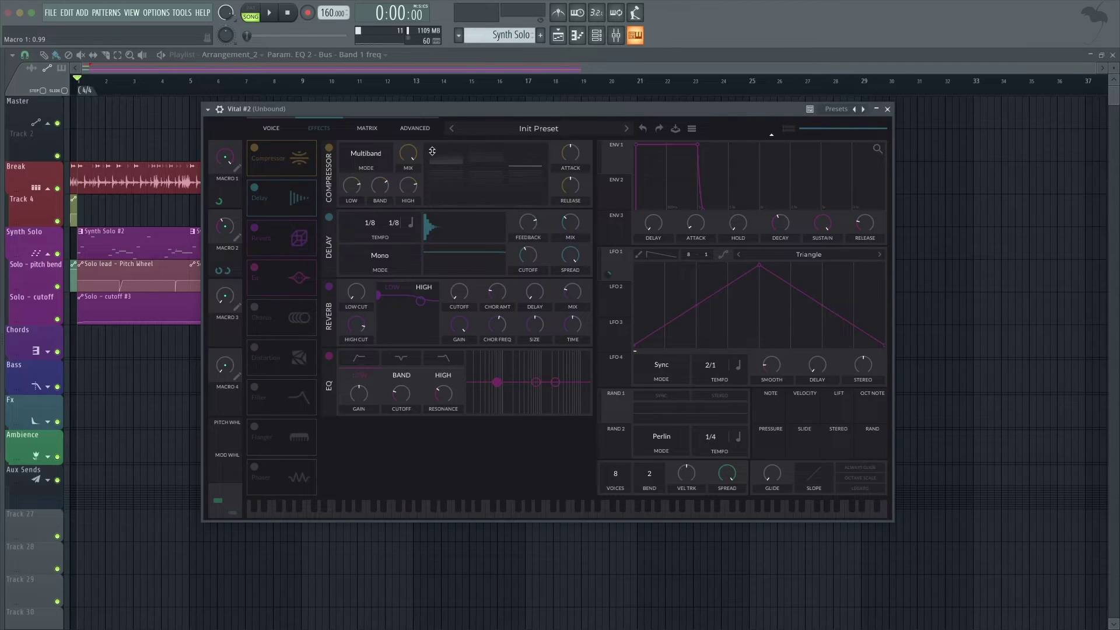
- Set the compressor to Low Band mode and adjust its thresholds and attack
left_click(366, 154)
left_click(366, 185)
left_click_drag(485, 169, 454, 170)
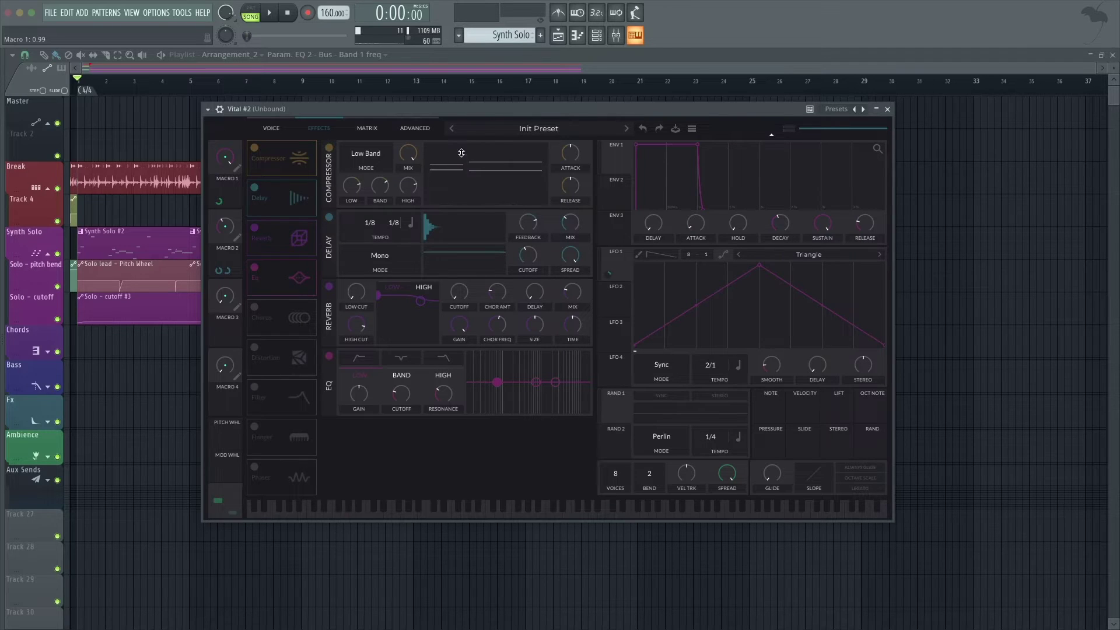
left_click_drag(563, 155, 550, 186)
- Lower the compressor's mix to 0 and map Macro 1 to it
left_click_drag(411, 156, 401, 183)
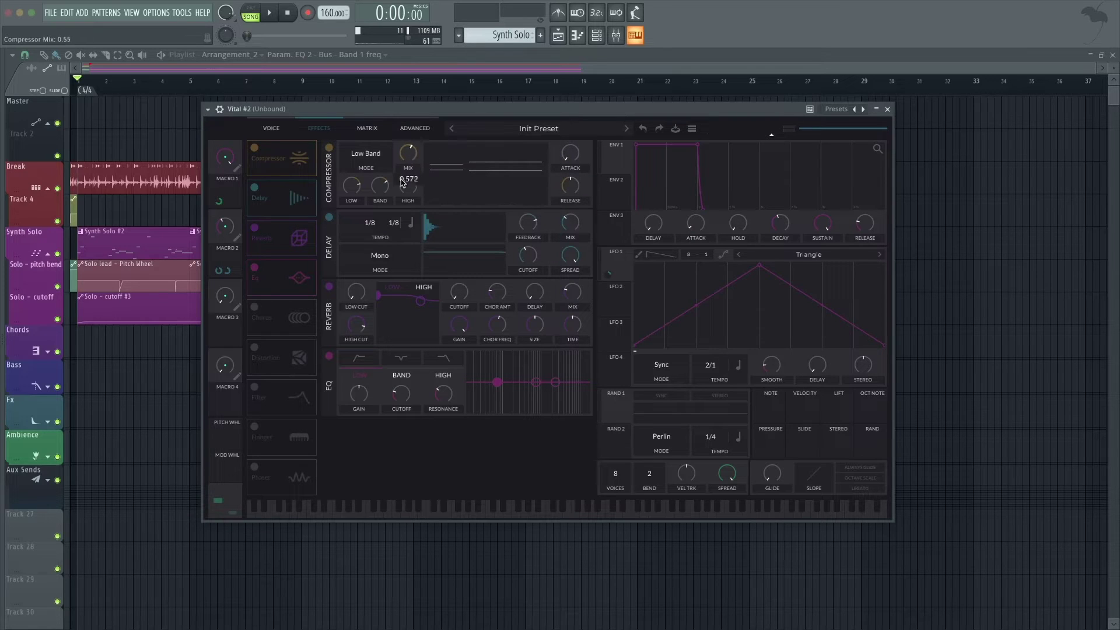
left_click_drag(402, 227, 402, 223)
left_click_drag(236, 169, 412, 175)
- Set the delay to Ping Pong mode with a mix of about 0.10
left_click(373, 256)
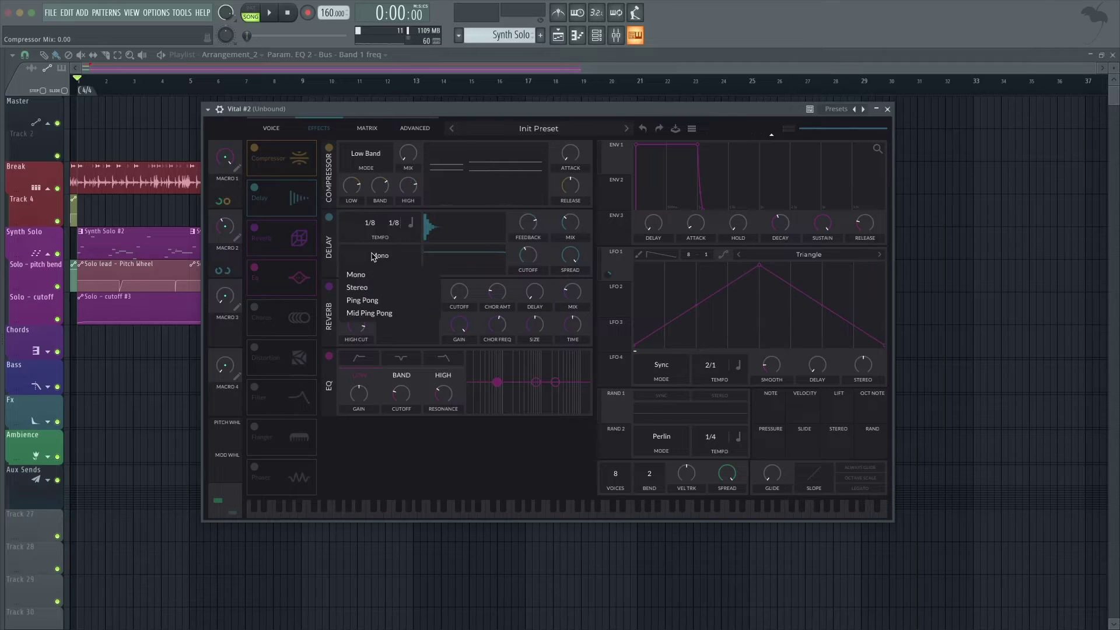
left_click(370, 298)
mouse_move(581, 224)
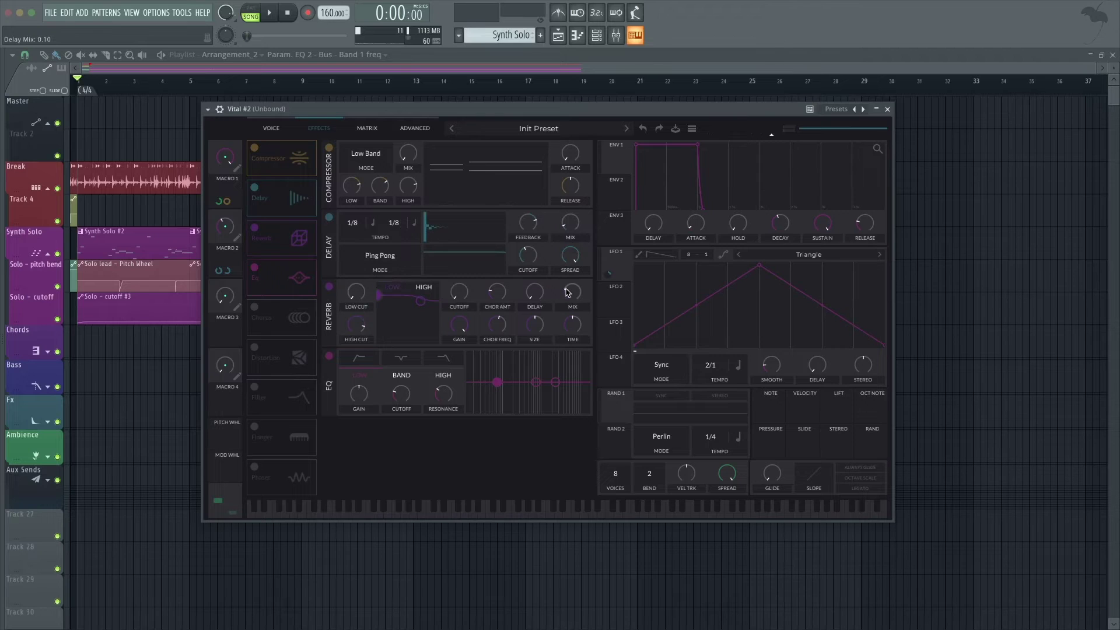
mouse_move(567, 293)
- Cut the EQ's low band and boost its high band by about 6 dB with a resonance of about 0.27
left_click_drag(358, 393, 359, 406)
left_click_drag(553, 387, 568, 376)
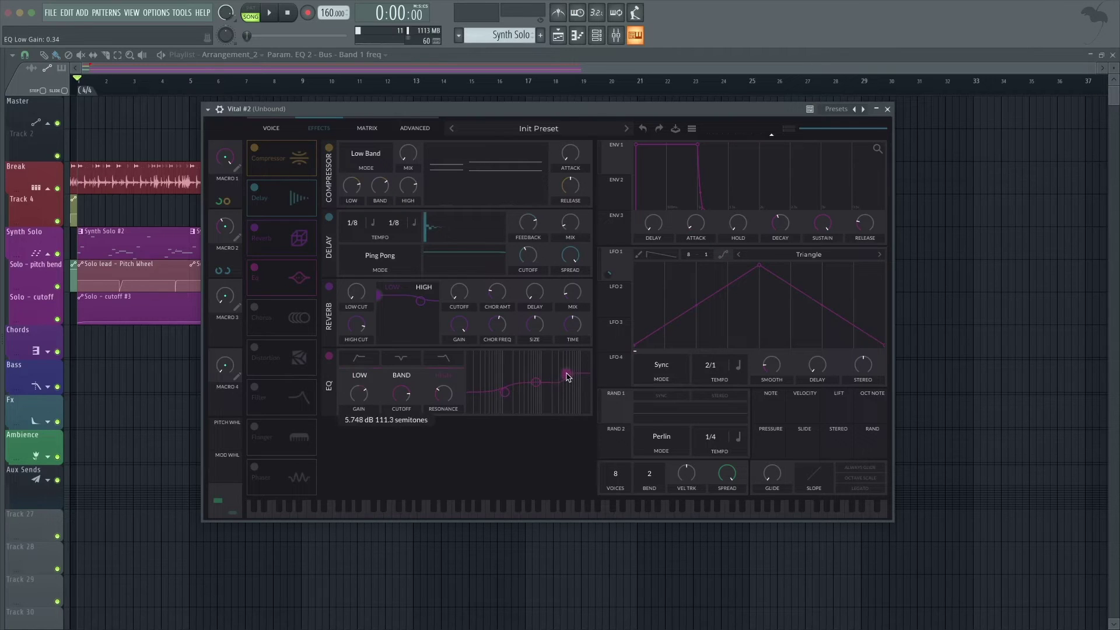
mouse_move(441, 404)
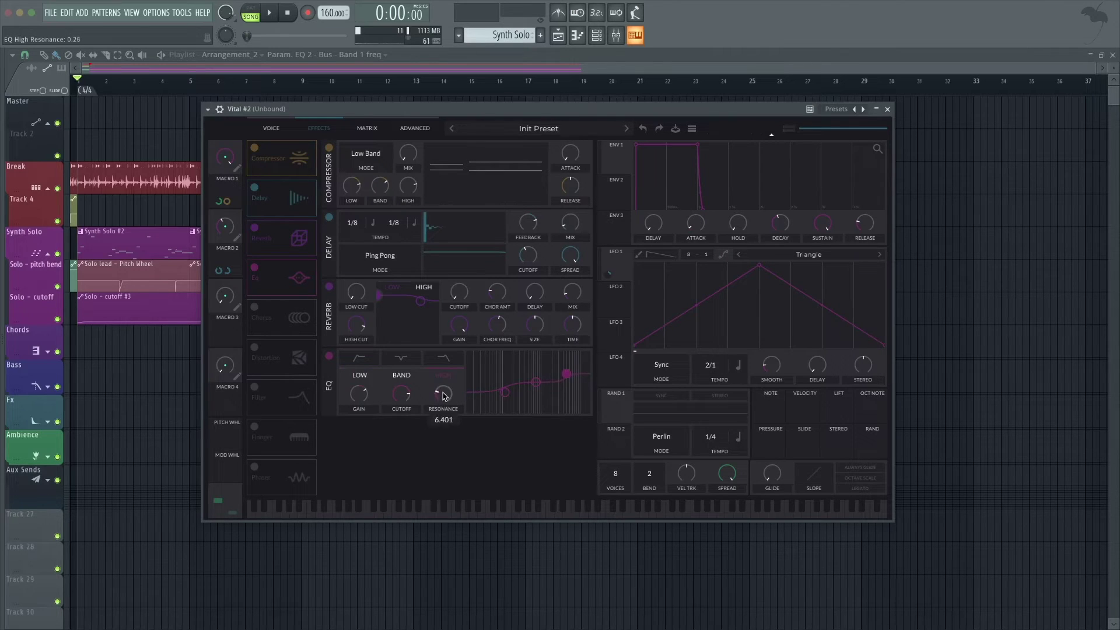
- Make the patch monophonic with 1 voice, Always Glide and a raised glide time, and play a few notes to test it
left_click(270, 128)
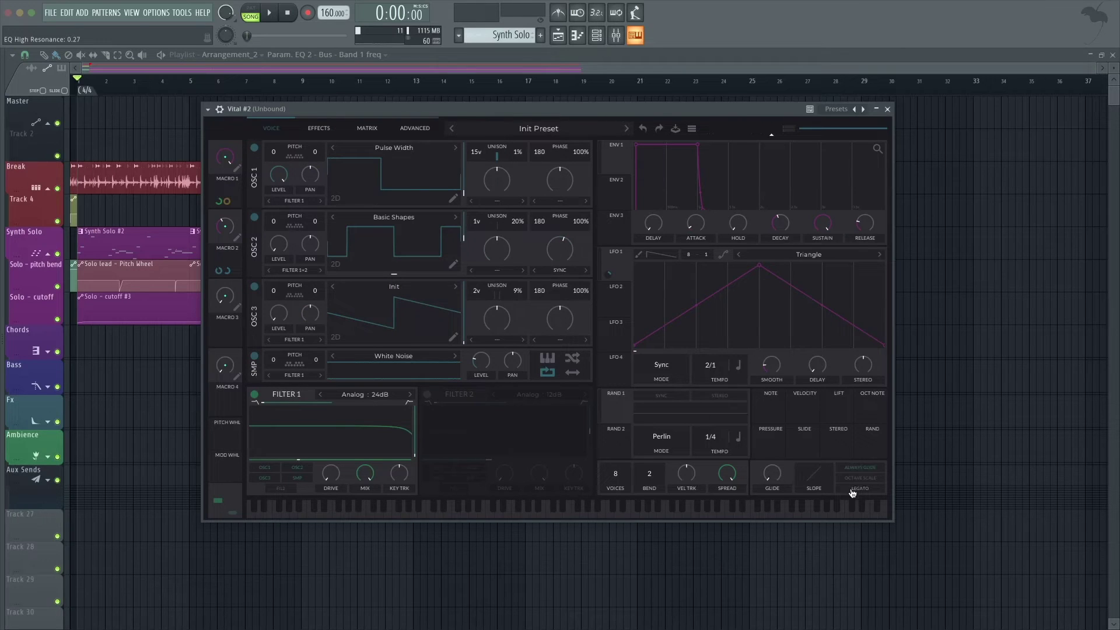
left_click_drag(771, 474, 772, 473)
scroll(612, 482, "down", 1)
key("z")
key("b")
key("m")
key("comma")
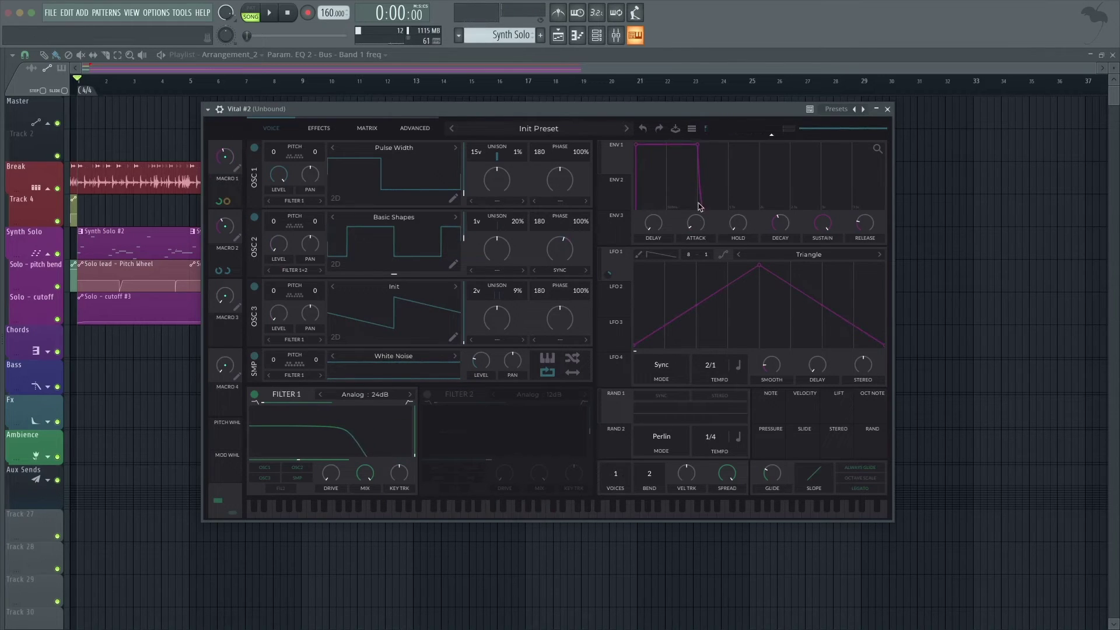
- Lengthen Envelope 1's attack slightly and play notes to check the result
mouse_move(698, 219)
left_click_drag(698, 219, 640, 181)
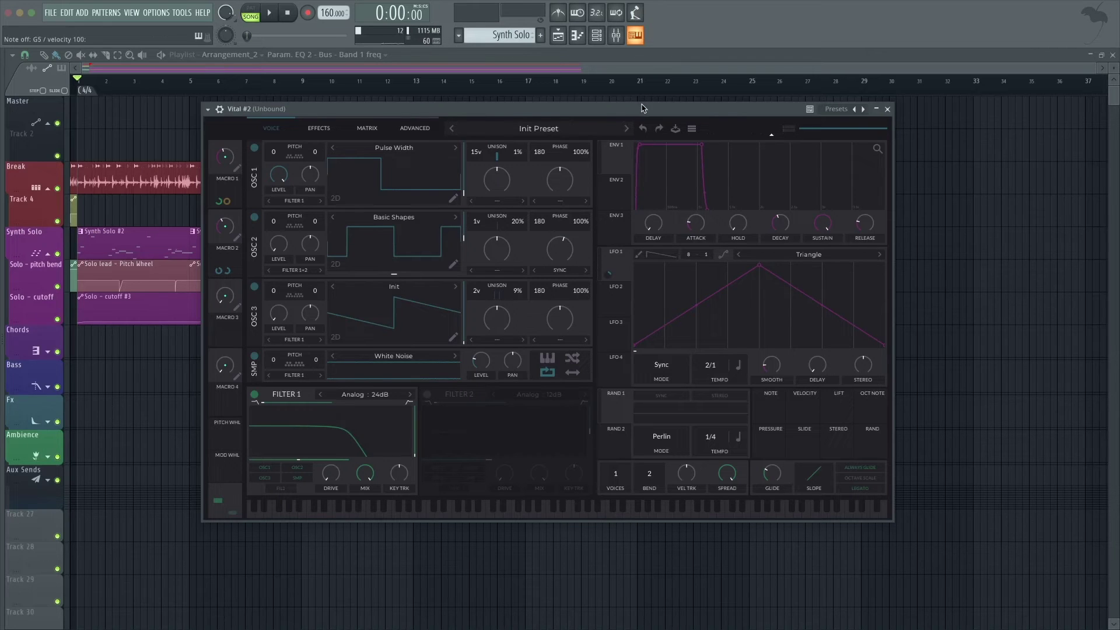
key("i")
key("t")
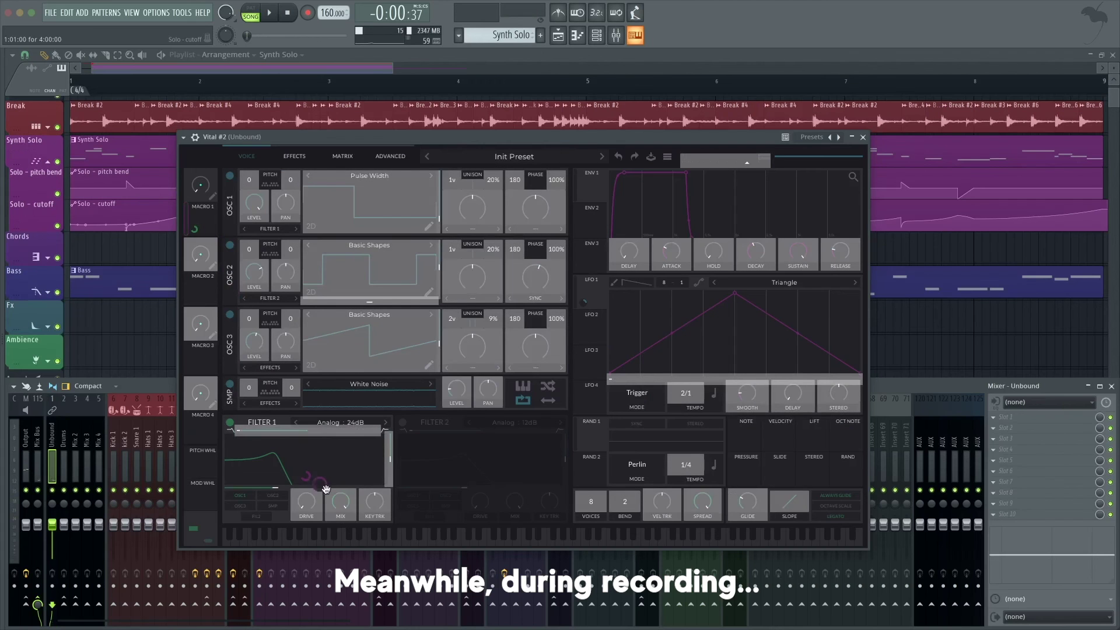
- Map Macro 1 to Filter 1's mix
left_click_drag(340, 497, 342, 537)
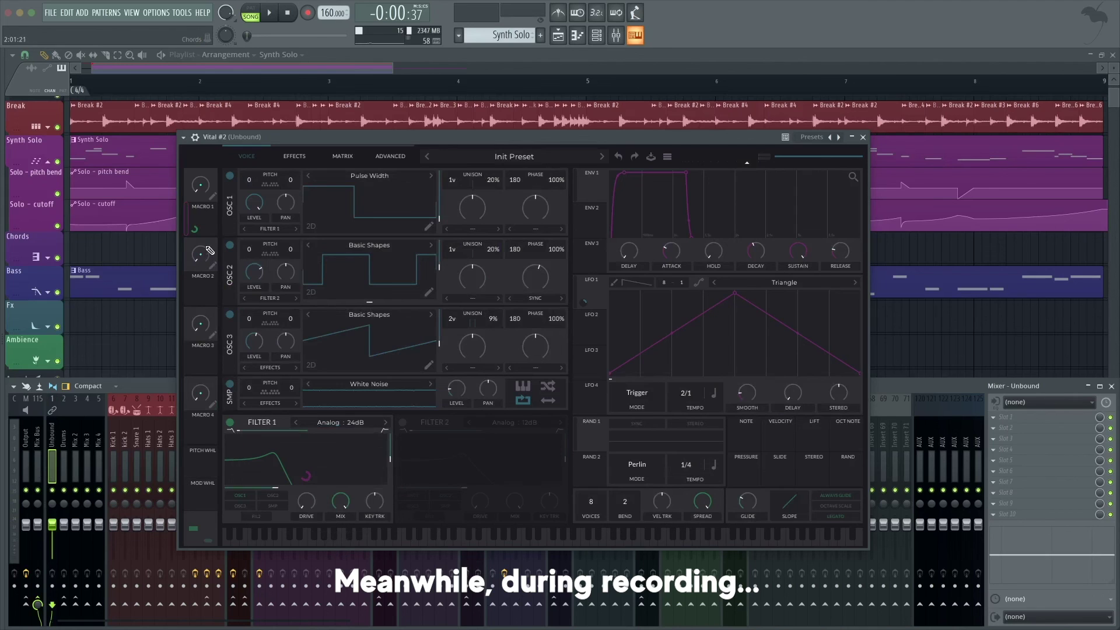
left_click_drag(203, 218, 343, 502)
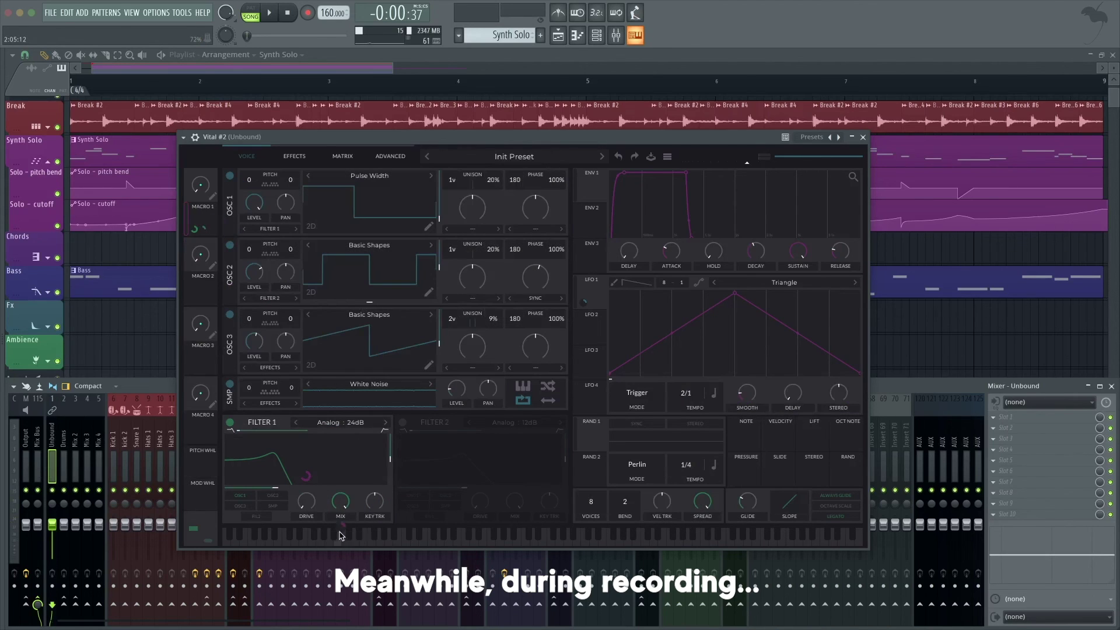